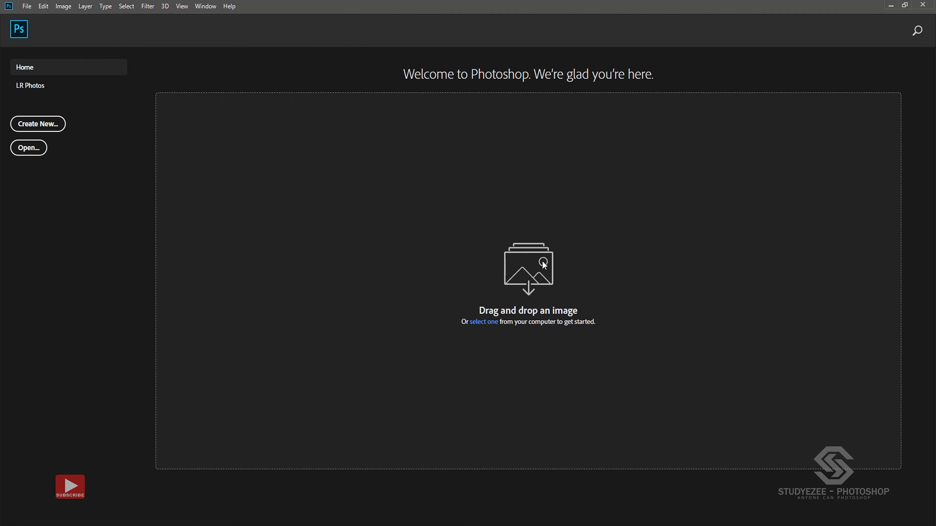
Start the Image Processor script and choose the Desktop folder "01- Images for Process" as the source of images
{"action": "left_click", "coordinate": [27, 7]}
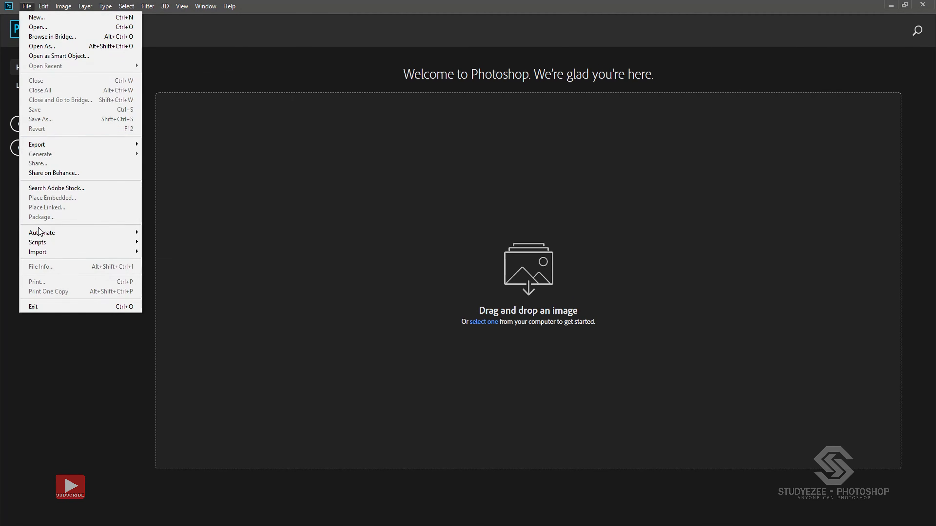
{"action": "mouse_move", "coordinate": [48, 244]}
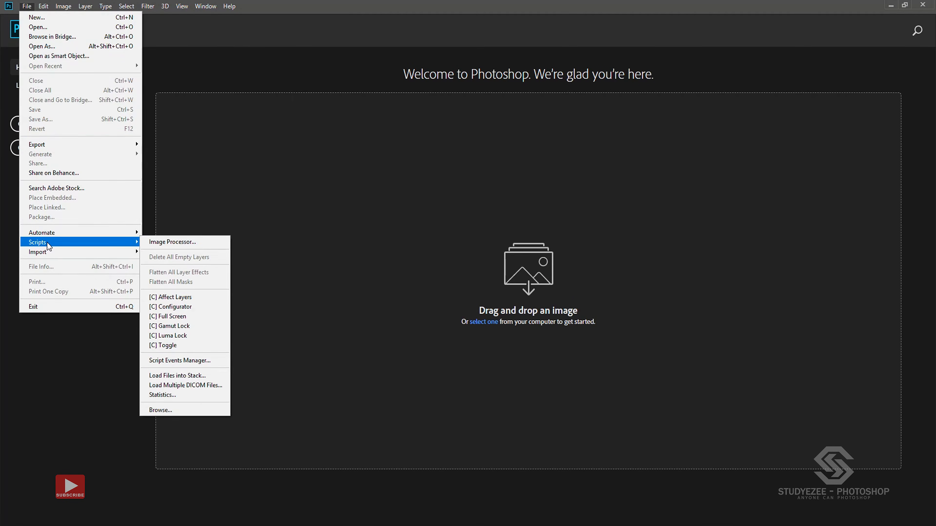
{"action": "left_click", "coordinate": [164, 243]}
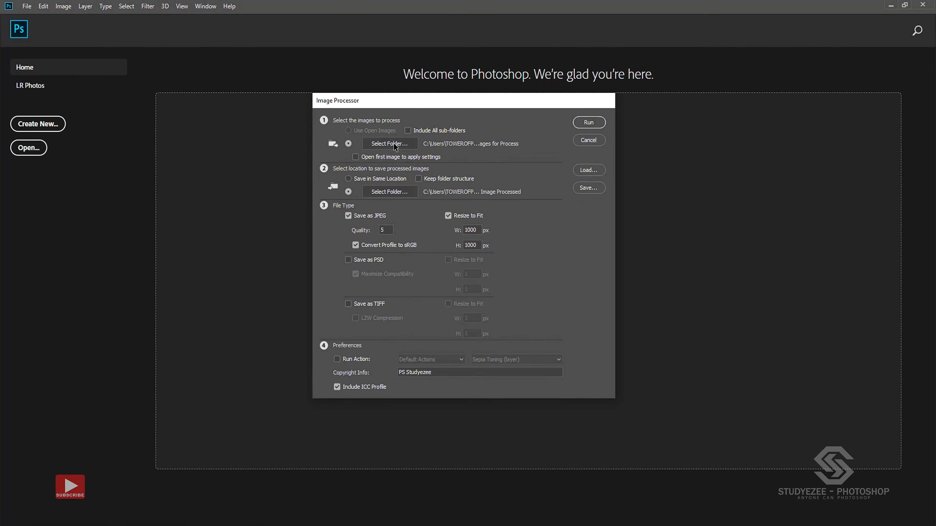
{"action": "left_click", "coordinate": [393, 143]}
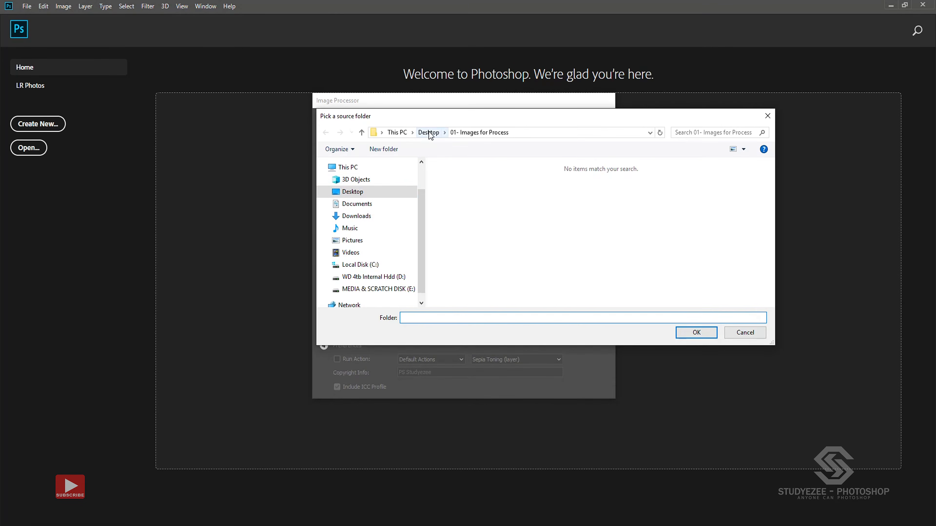
{"action": "left_click", "coordinate": [354, 192]}
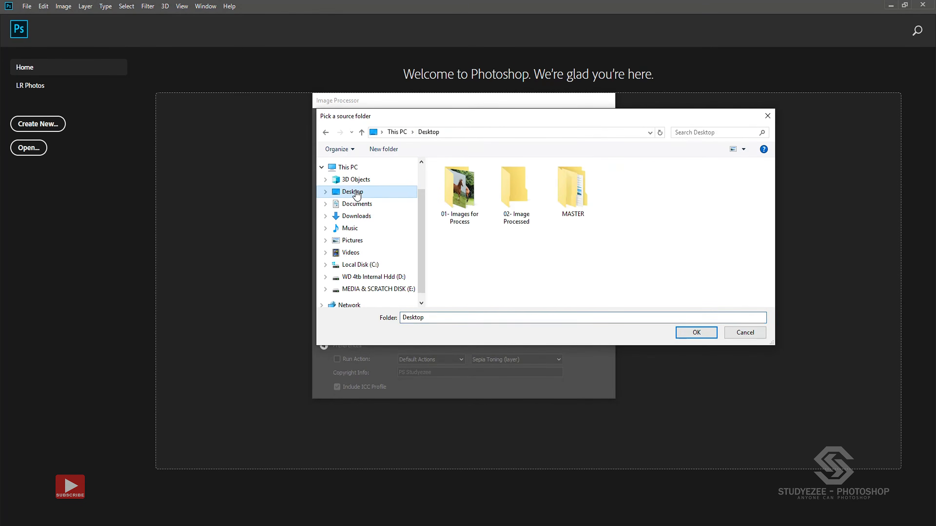
{"action": "left_click", "coordinate": [461, 190]}
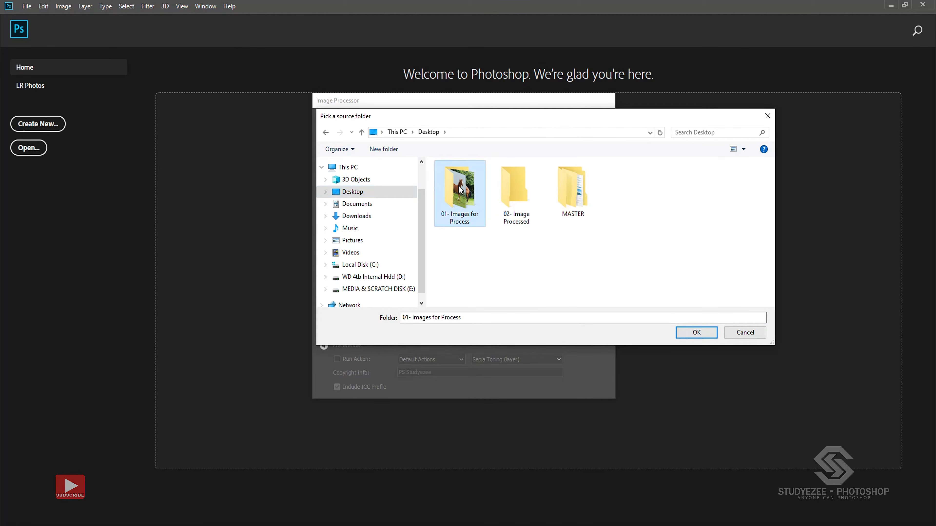
{"action": "left_click", "coordinate": [696, 333]}
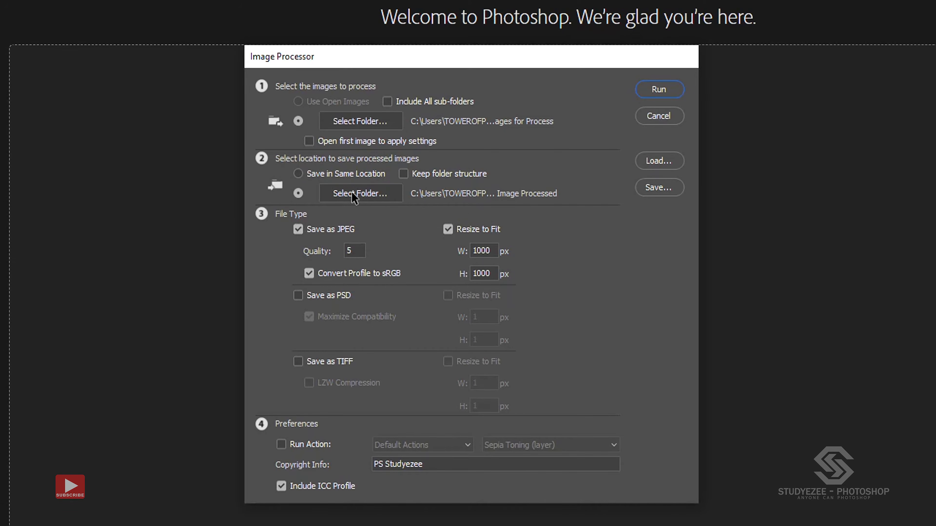
Set the save location for processed images to the Desktop folder "02- Image Processed"
{"action": "left_click", "coordinate": [300, 173]}
{"action": "left_click", "coordinate": [297, 193]}
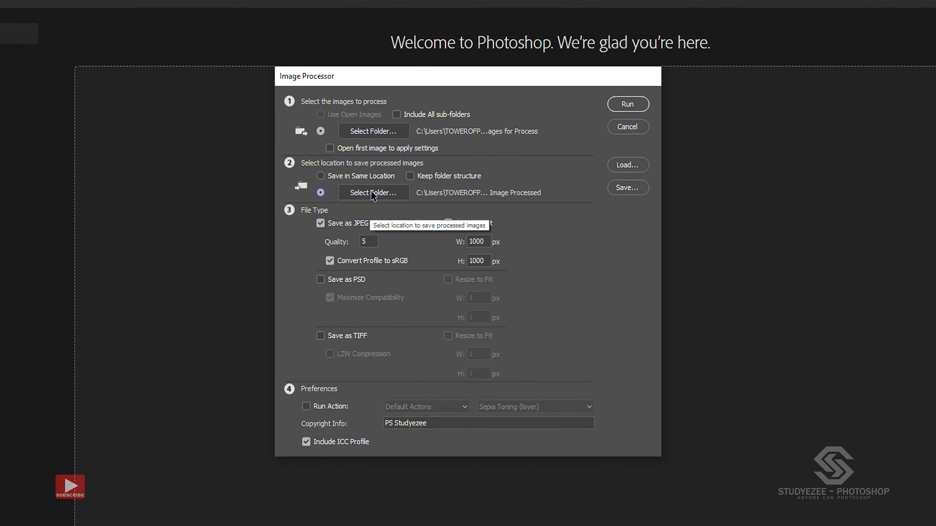
{"action": "left_click", "coordinate": [381, 194]}
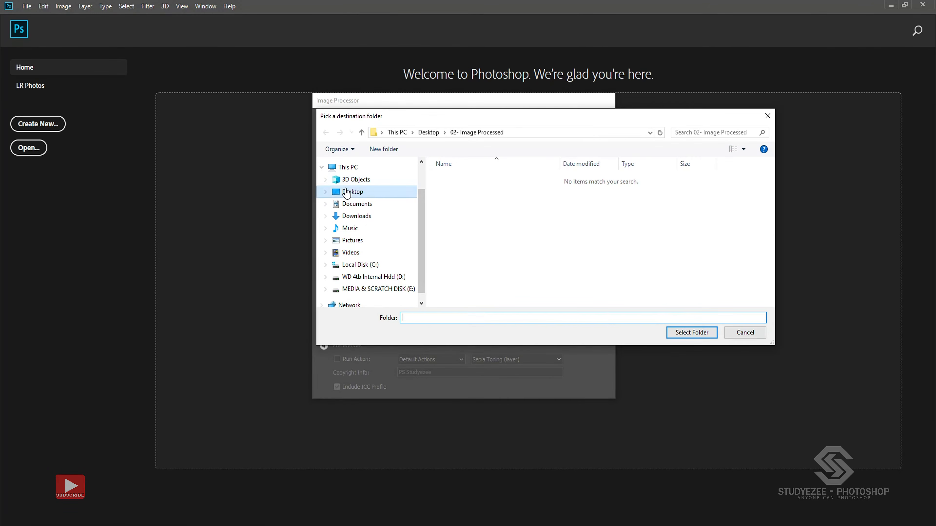
{"action": "left_click", "coordinate": [359, 192]}
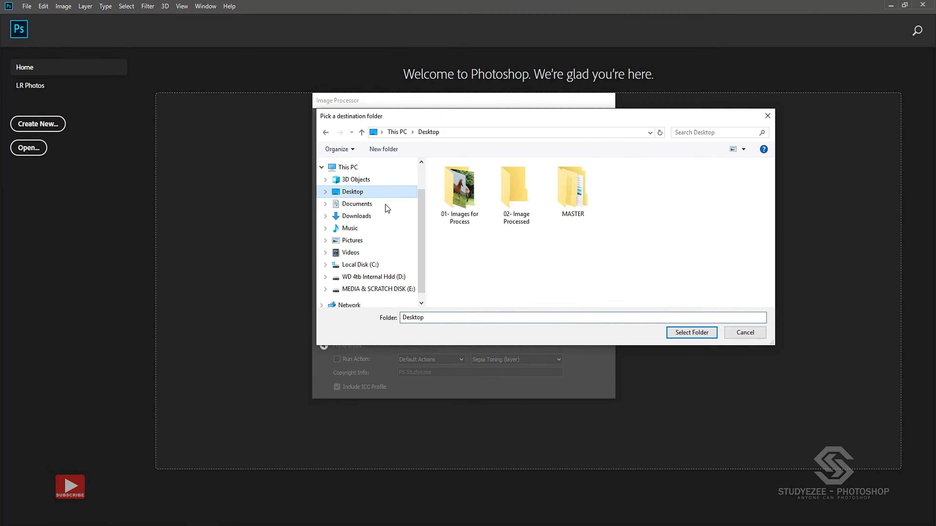
{"action": "left_click", "coordinate": [512, 182]}
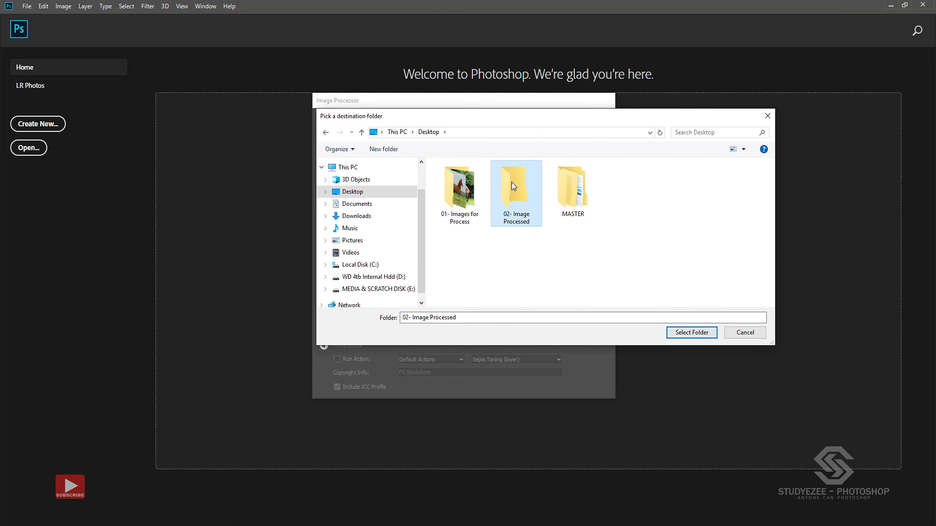
{"action": "left_click", "coordinate": [684, 333]}
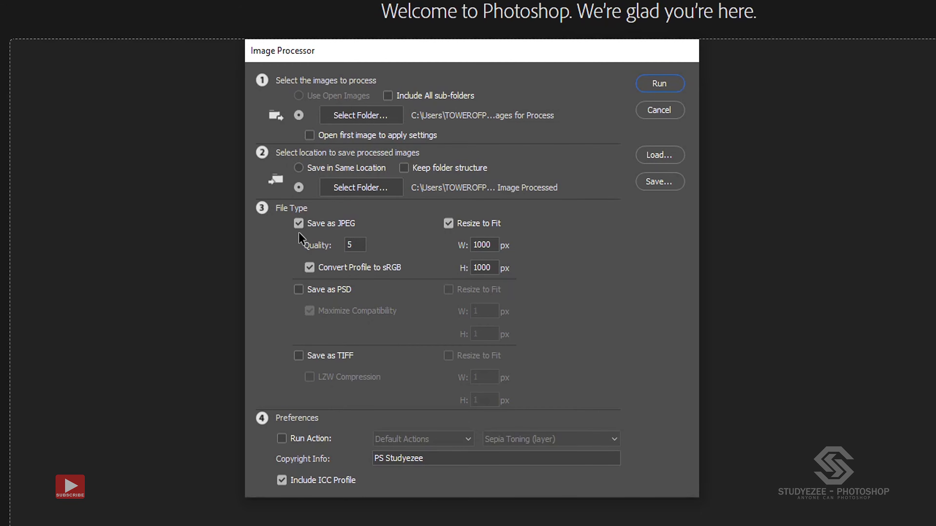
Set the JPEG quality to 4 and the Resize to Fit dimensions to 800 px wide by 800 px high
{"action": "double_click", "coordinate": [351, 246]}
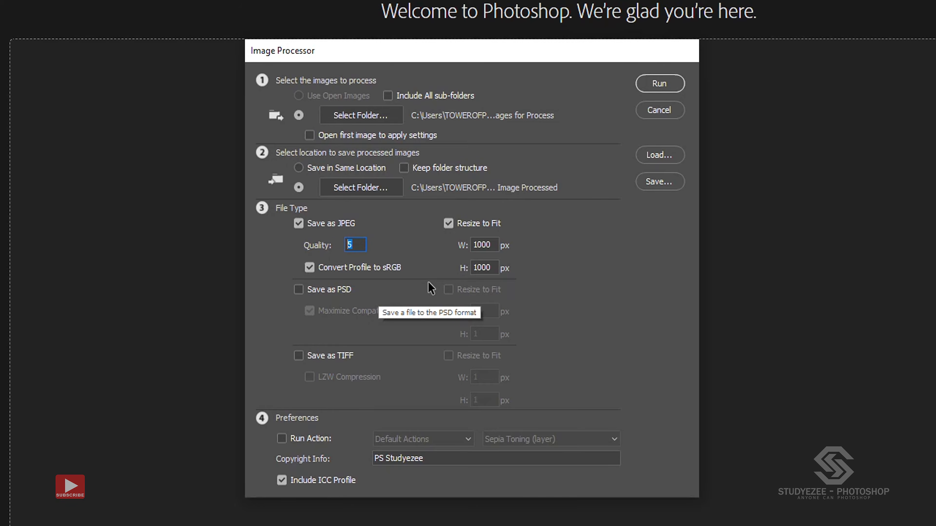
{"action": "type", "text": "4"}
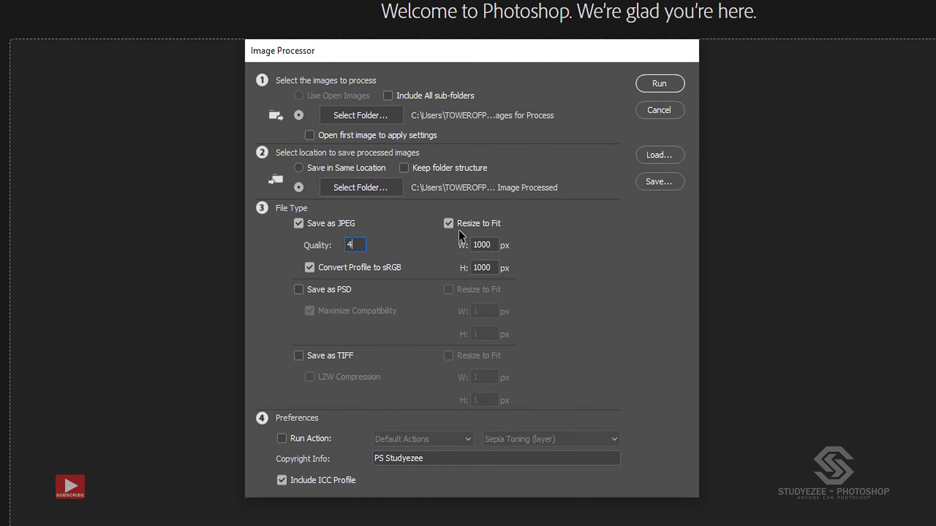
{"action": "double_click", "coordinate": [494, 246]}
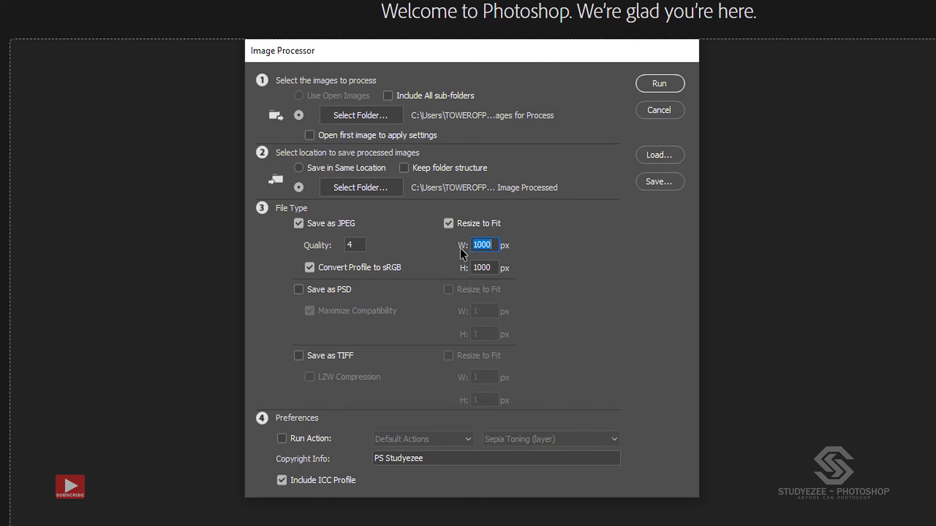
{"action": "type", "text": "800"}
{"action": "key", "text": "Tab"}
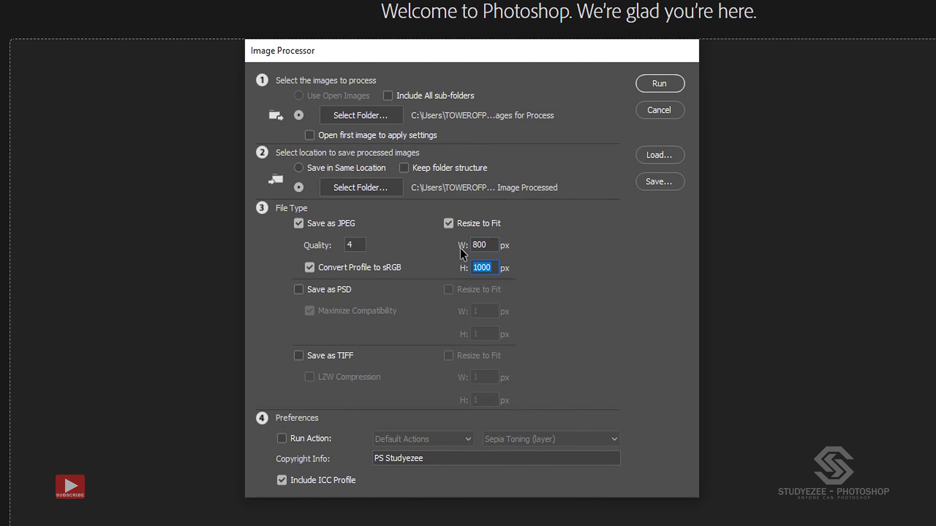
{"action": "type", "text": "800"}
{"action": "left_click", "coordinate": [282, 439]}
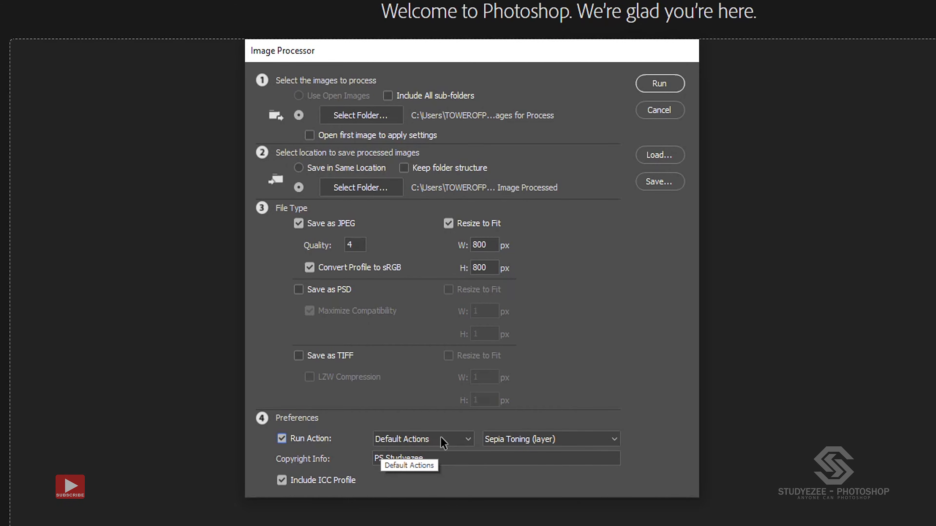
{"action": "left_click", "coordinate": [585, 442]}
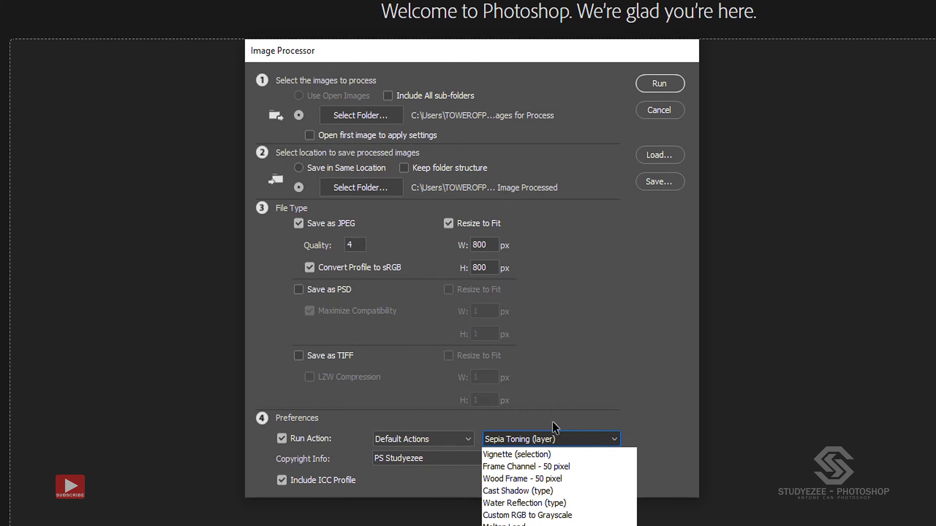
{"action": "left_click", "coordinate": [571, 371]}
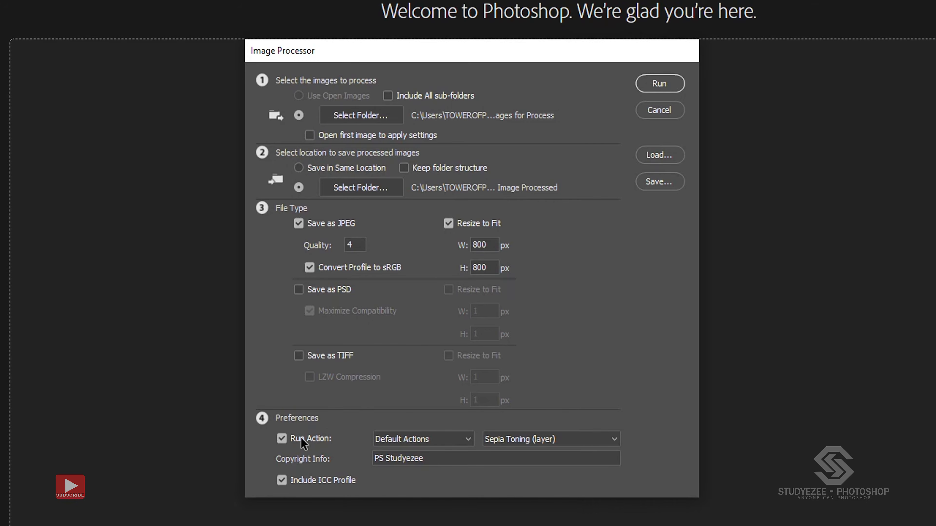
{"action": "left_click", "coordinate": [279, 440]}
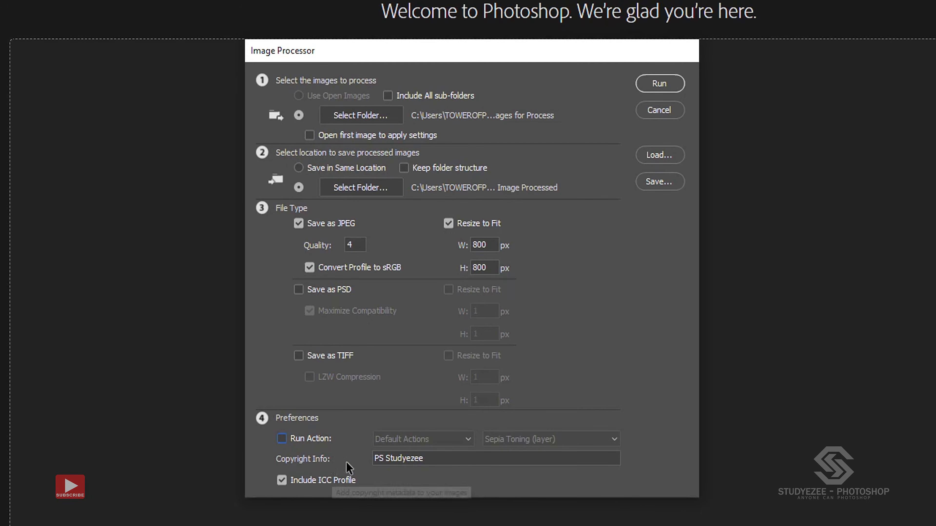
Run the Image Processor on the source folder, keeping the existing copyright info
{"action": "key", "text": "Tab"}
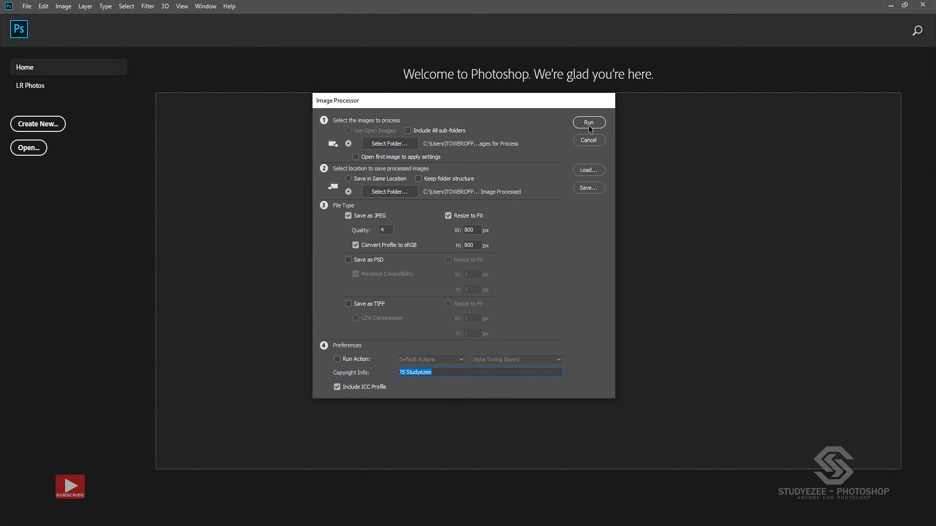
{"action": "left_click", "coordinate": [589, 123]}
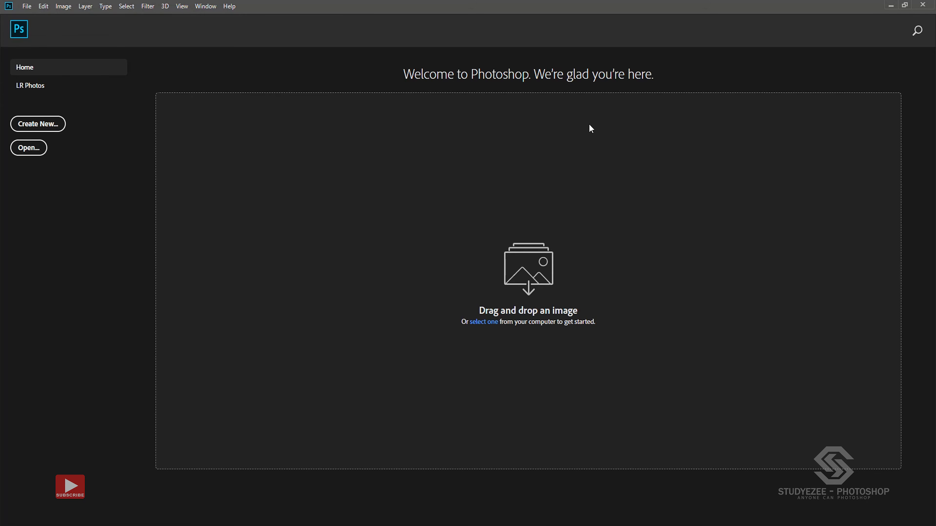
Switch to the desktop and open the JPEG subfolder inside "02- Image Processed"
{"action": "left_click", "coordinate": [891, 5]}
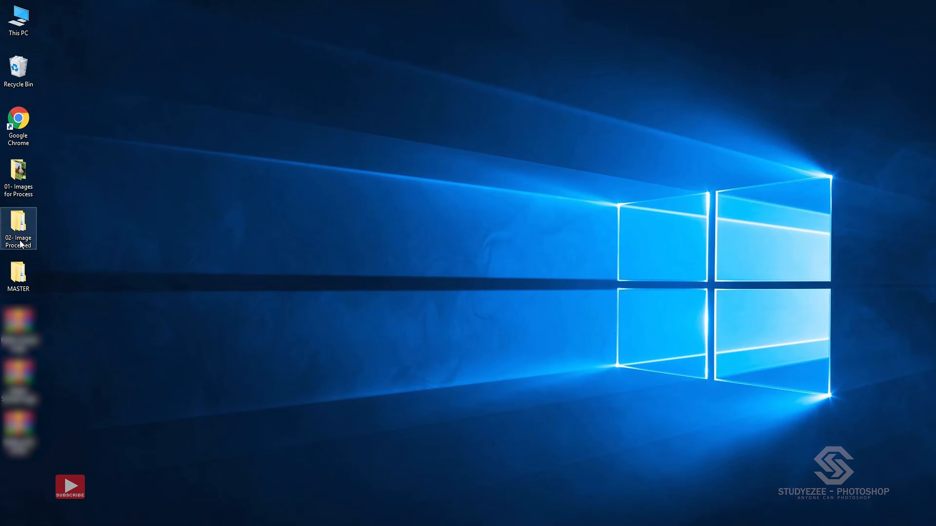
{"action": "double_click", "coordinate": [24, 223]}
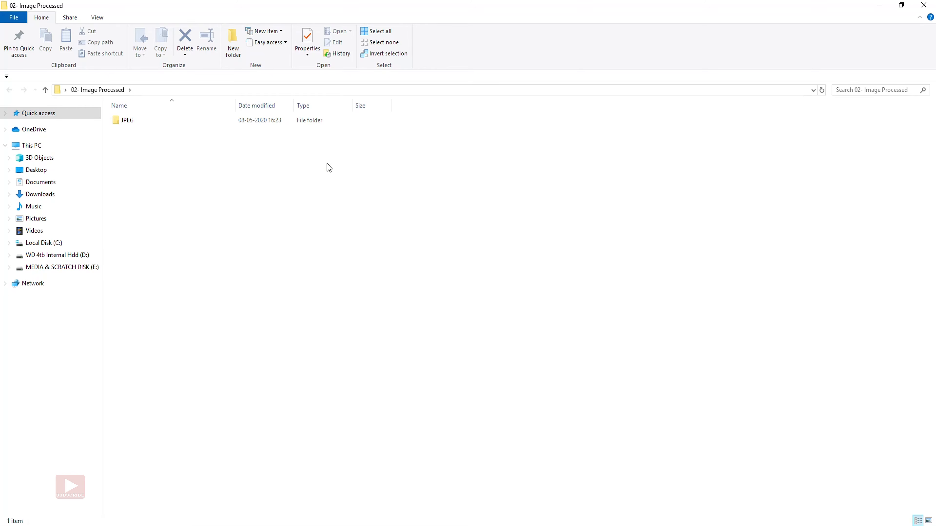
{"action": "double_click", "coordinate": [128, 123]}
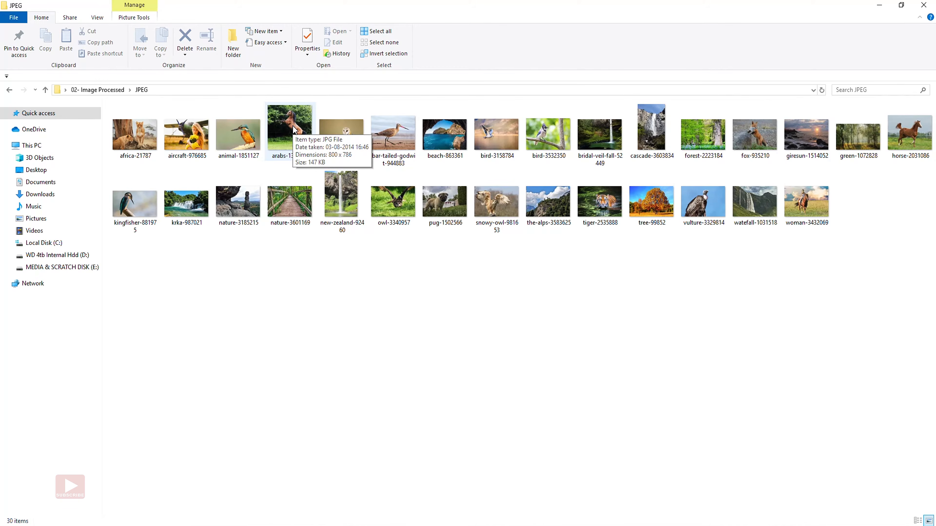
View the processed photos one by one in Photos, starting with cascade-3603834, and close the viewer
{"action": "double_click", "coordinate": [651, 132]}
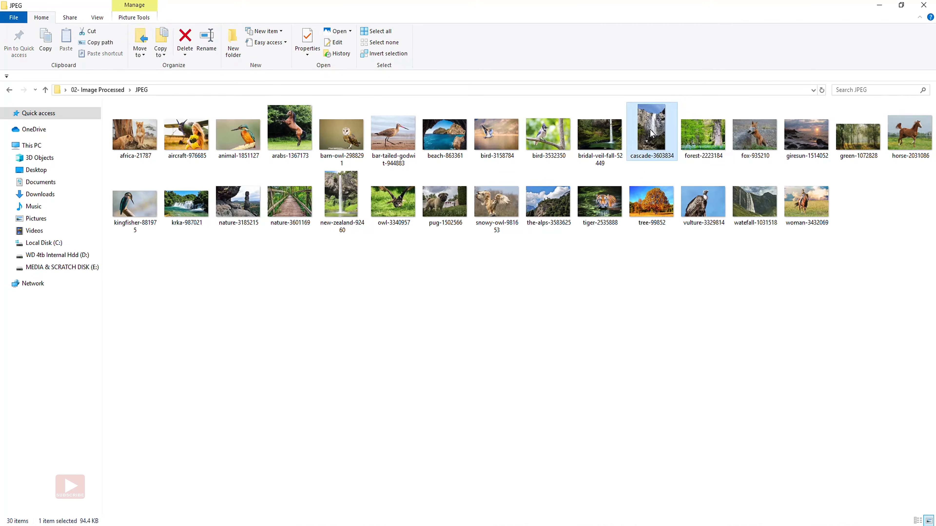
{"action": "left_click", "coordinate": [912, 288]}
{"action": "left_click", "coordinate": [912, 288]}
{"action": "left_click", "coordinate": [912, 289]}
{"action": "left_click", "coordinate": [912, 288]}
{"action": "left_click", "coordinate": [912, 288]}
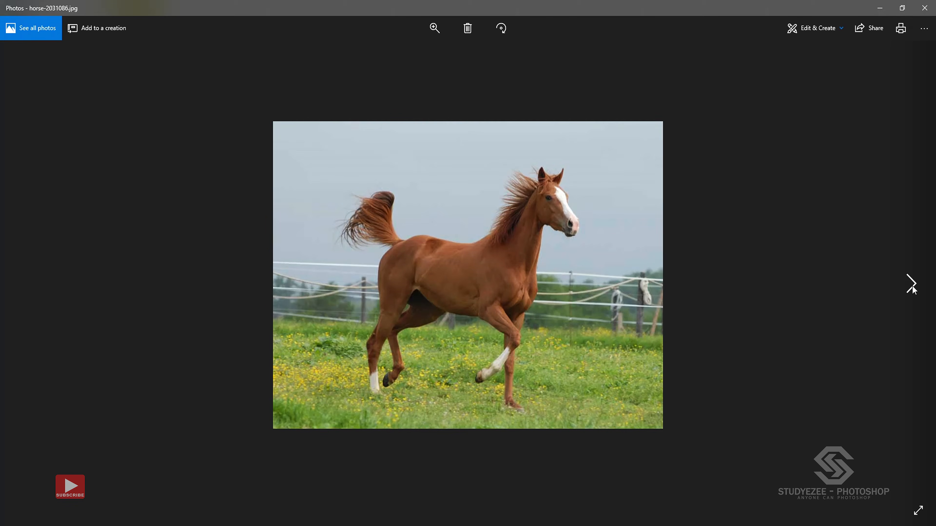
{"action": "left_click", "coordinate": [925, 7]}
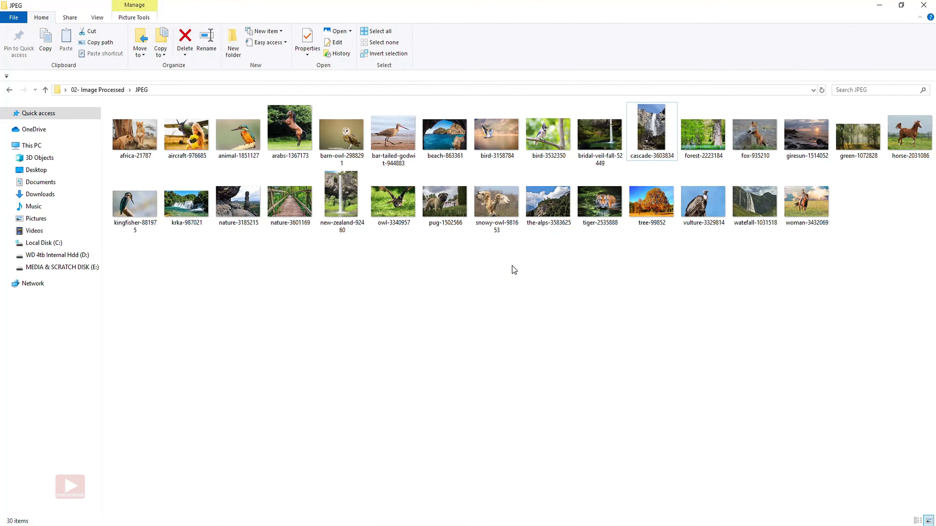
Check the total size of the processed JPEG folder in its properties, and minimize the folder window
{"action": "right_click", "coordinate": [512, 265]}
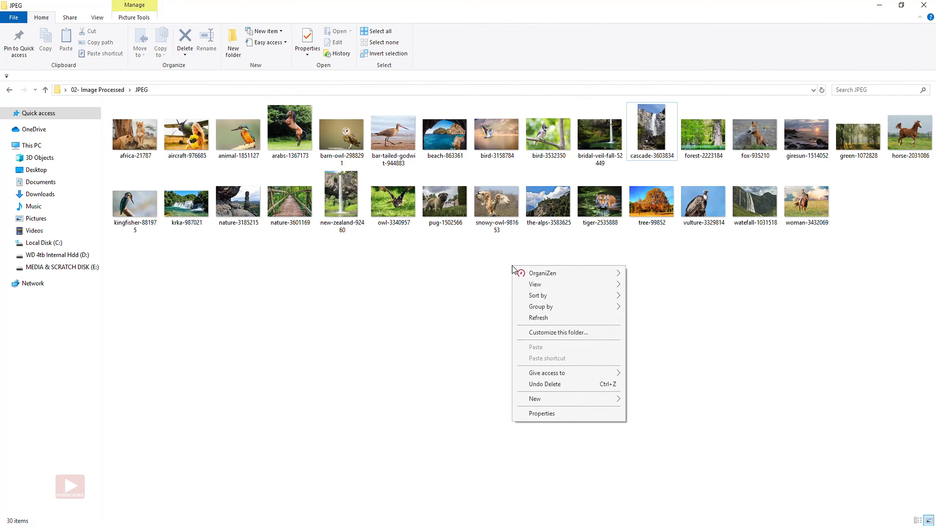
{"action": "left_click", "coordinate": [544, 414]}
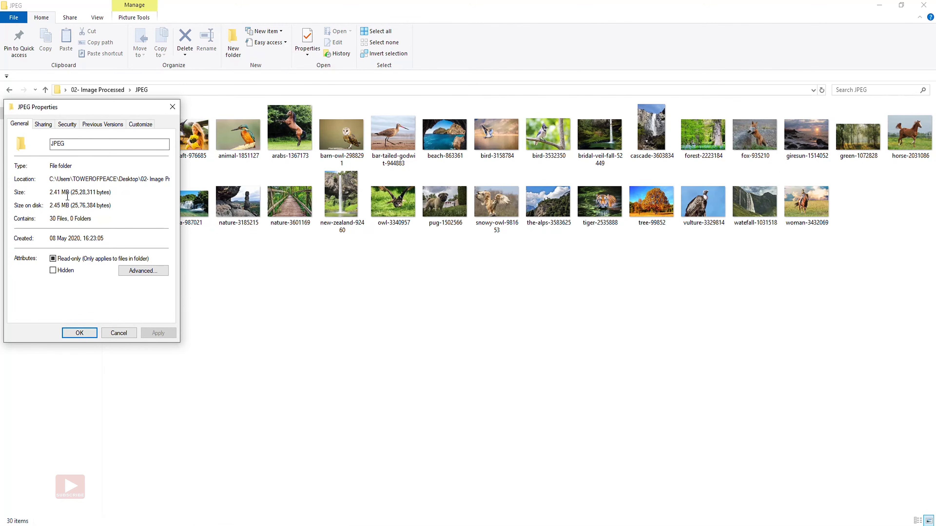
{"action": "left_click", "coordinate": [171, 110]}
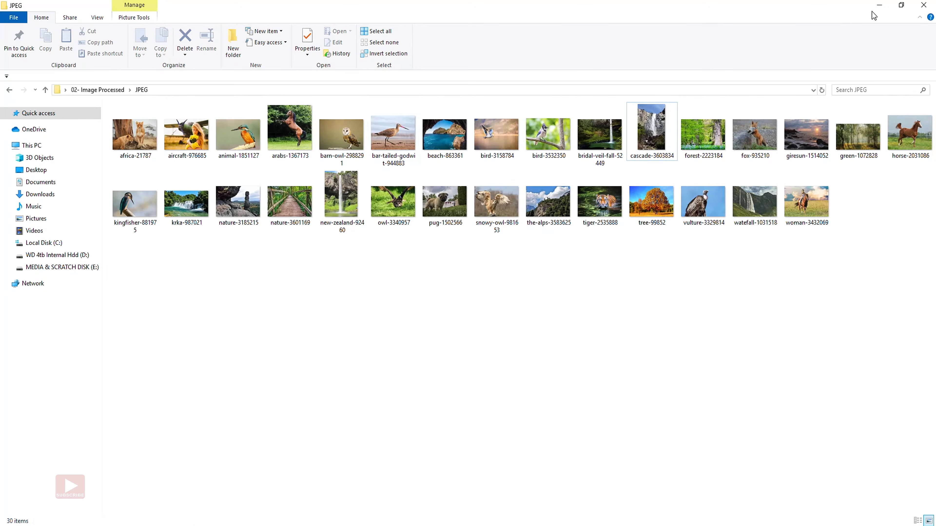
{"action": "left_click", "coordinate": [879, 5]}
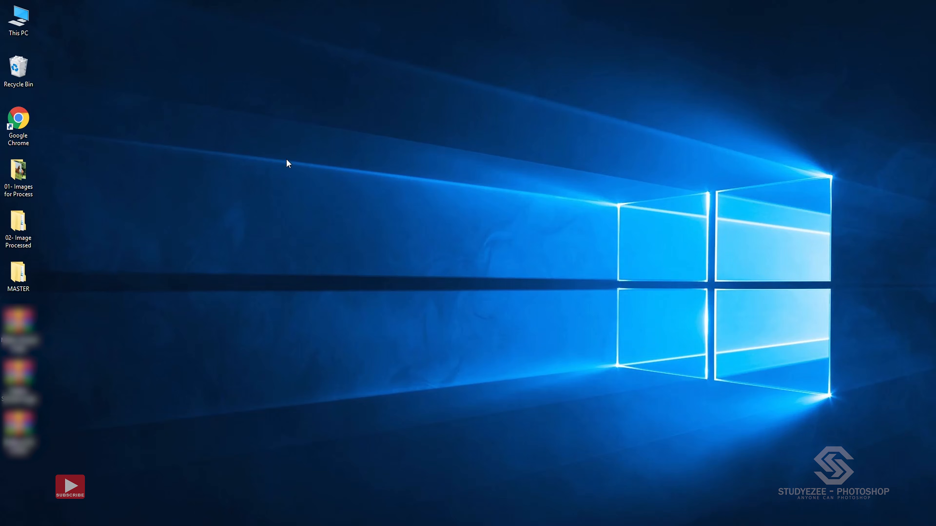
Open the "01- Images for Process" folder and check its total size in the folder properties
{"action": "double_click", "coordinate": [15, 176]}
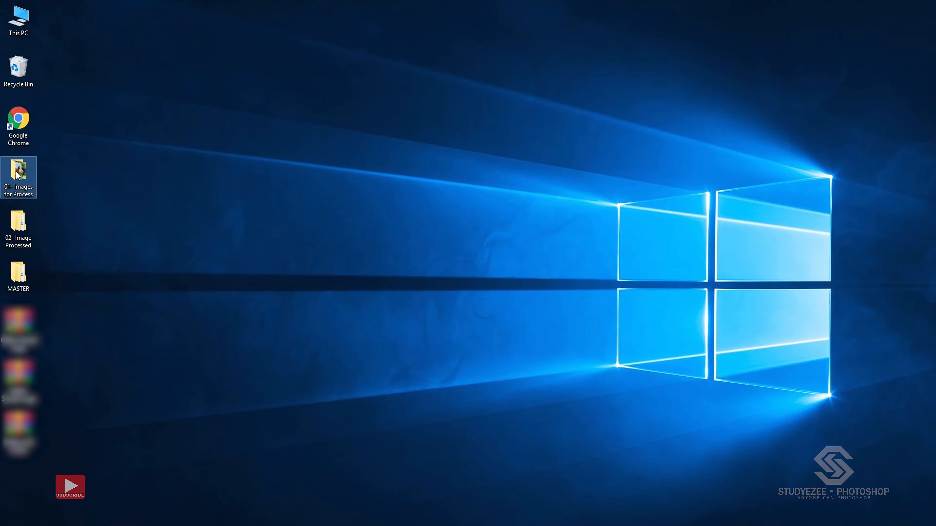
{"action": "right_click", "coordinate": [501, 301]}
{"action": "left_click", "coordinate": [529, 449]}
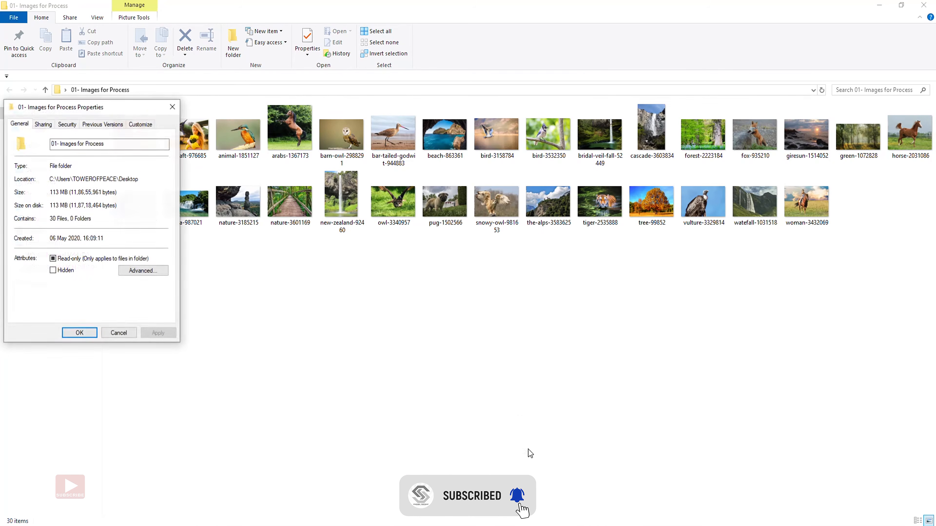
{"action": "left_click_drag", "start_coordinate": [130, 108], "coordinate": [310, 100]}
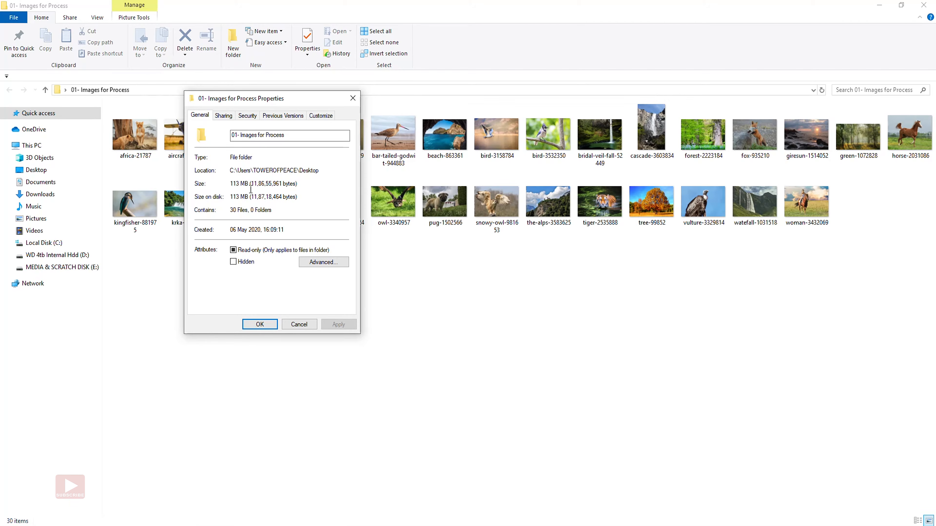
Close the folder properties and window, then switch to Bridge from Photoshop and open the "01- Images for Process" folder
{"action": "left_click", "coordinate": [302, 328]}
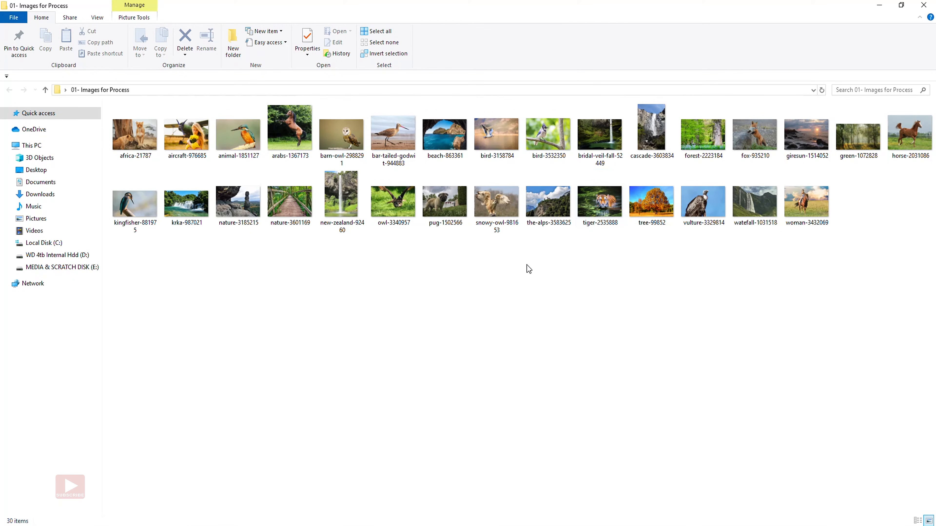
{"action": "left_click", "coordinate": [924, 5]}
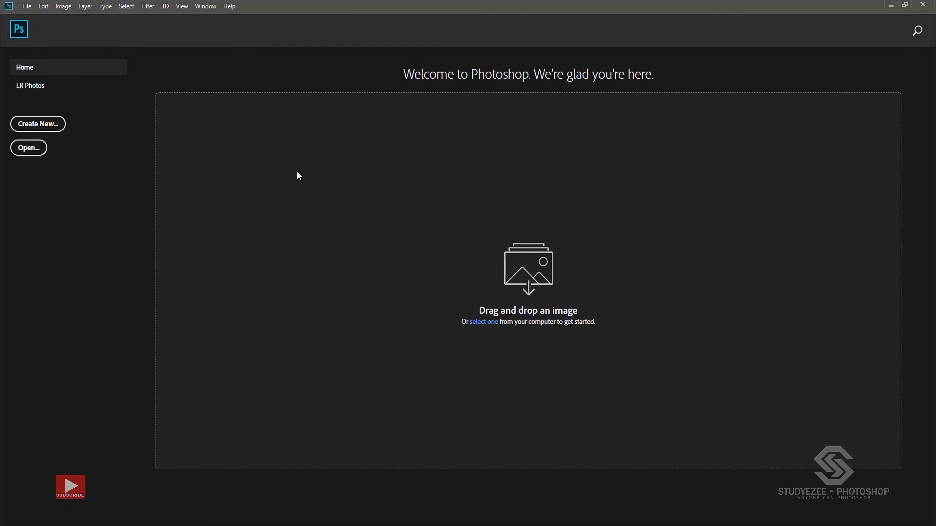
{"action": "left_click", "coordinate": [26, 7]}
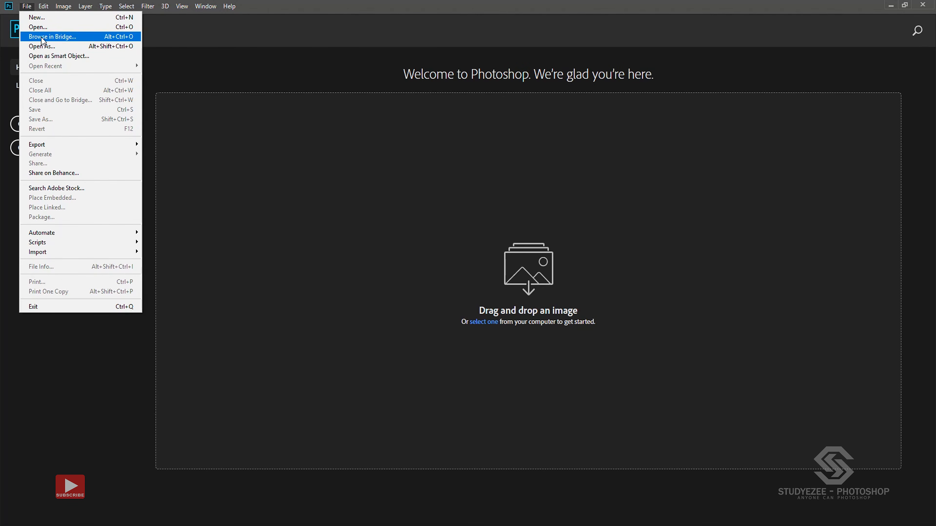
{"action": "left_click", "coordinate": [43, 37]}
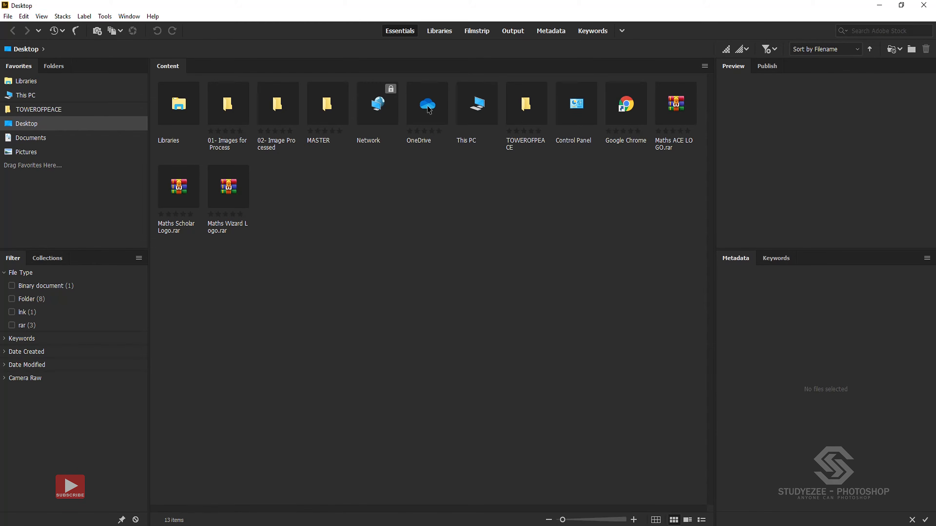
{"action": "double_click", "coordinate": [228, 106]}
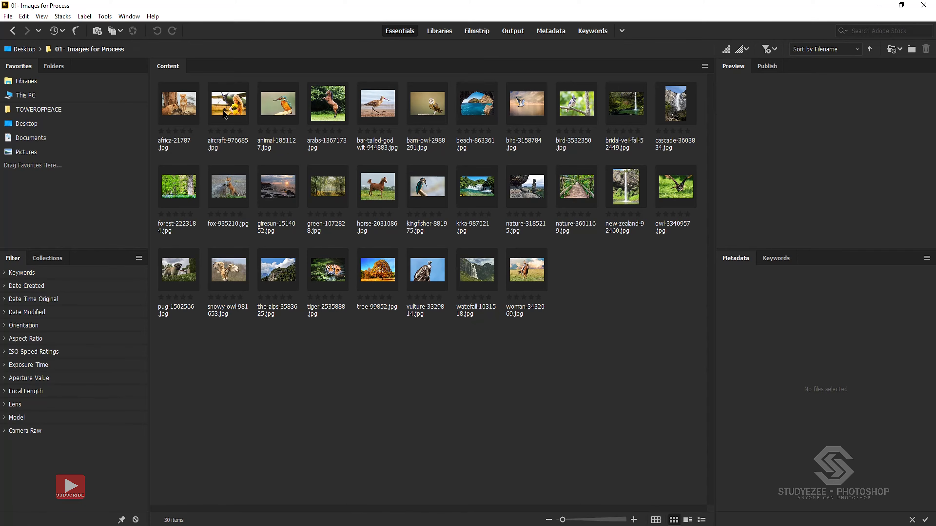
Select 21 photos together, leaving out bar-tailed-godwit, beach, horse, krka, nature-3601169, new-zealand, tree, watefall and woman
{"action": "left_click", "coordinate": [180, 112]}
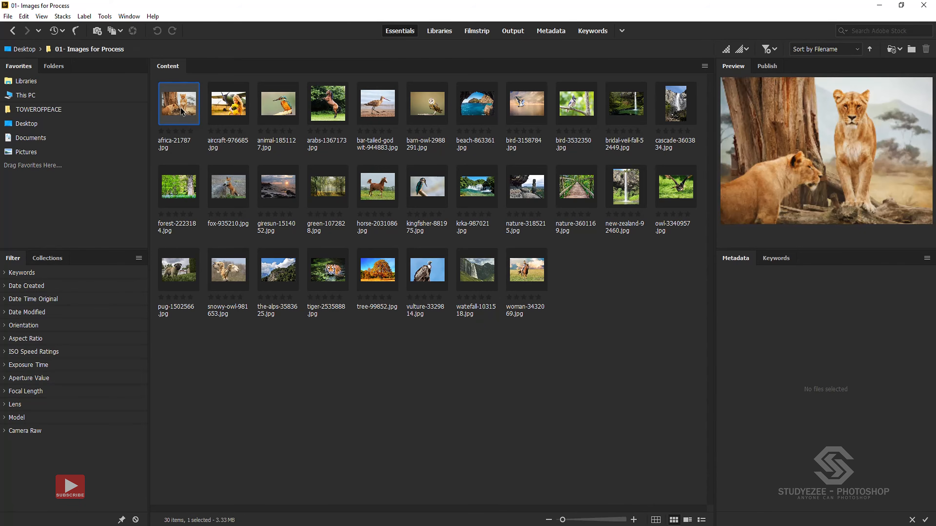
{"action": "left_click", "coordinate": [433, 193], "text": "ctrl"}
{"action": "left_click", "coordinate": [528, 195], "text": "ctrl"}
{"action": "left_click", "coordinate": [515, 117], "text": "ctrl"}
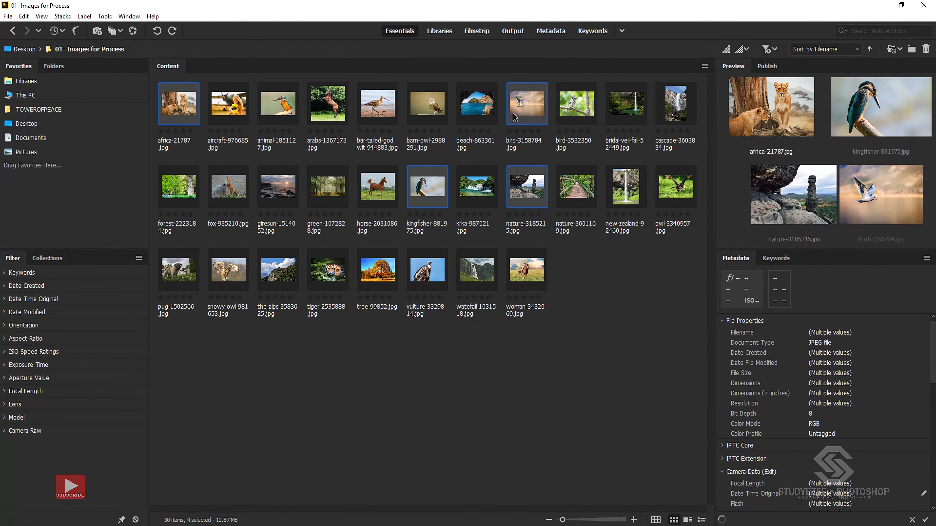
{"action": "left_click", "coordinate": [336, 282], "text": "ctrl"}
{"action": "left_click", "coordinate": [236, 195], "text": "ctrl"}
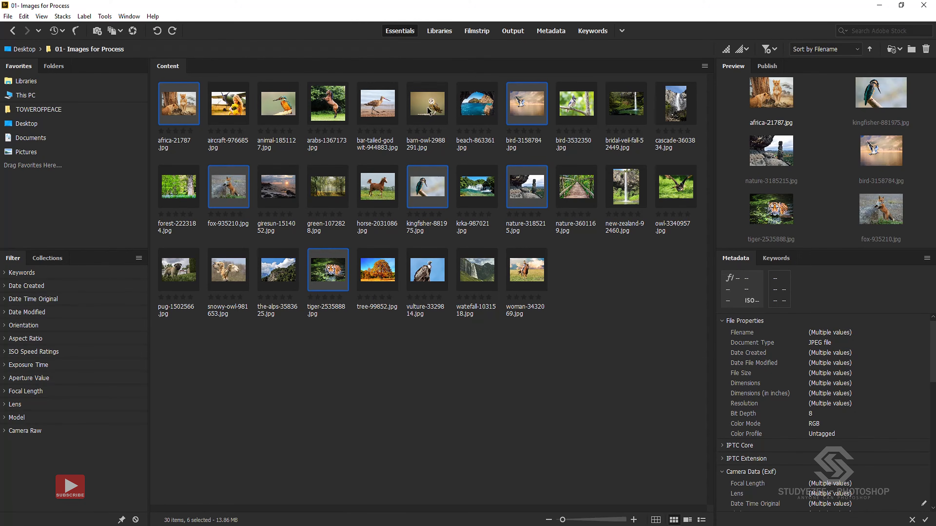
{"action": "left_click", "coordinate": [433, 114], "text": "ctrl"}
{"action": "left_click", "coordinate": [332, 116], "text": "ctrl"}
{"action": "left_click", "coordinate": [328, 189], "text": "ctrl"}
{"action": "left_click", "coordinate": [281, 269], "text": "ctrl"}
{"action": "left_click", "coordinate": [230, 271], "text": "ctrl"}
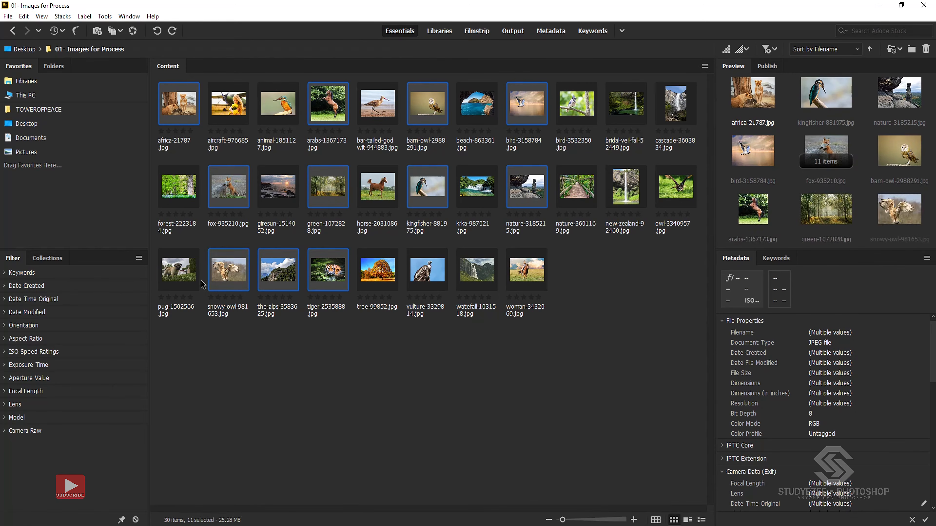
{"action": "left_click", "coordinate": [183, 269], "text": "ctrl"}
{"action": "left_click", "coordinate": [194, 197], "text": "ctrl"}
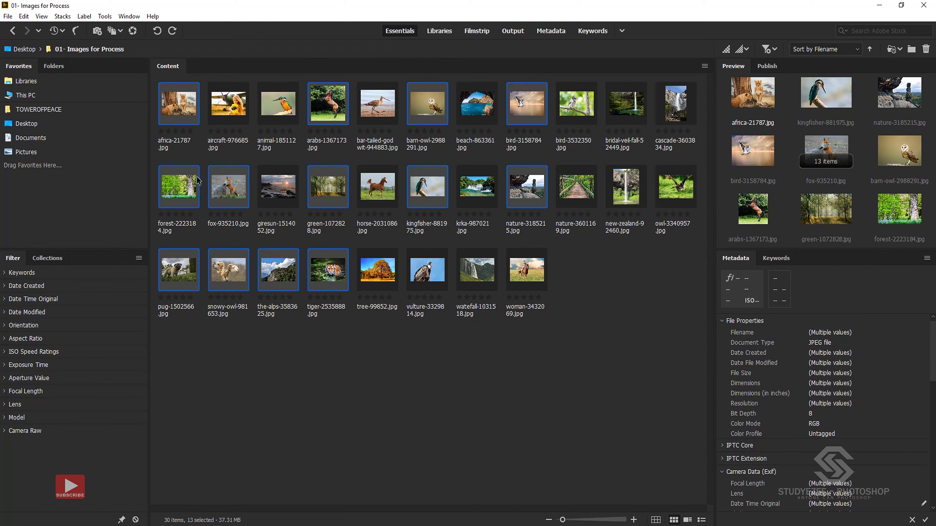
{"action": "left_click", "coordinate": [669, 188], "text": "ctrl"}
{"action": "left_click", "coordinate": [582, 113], "text": "ctrl"}
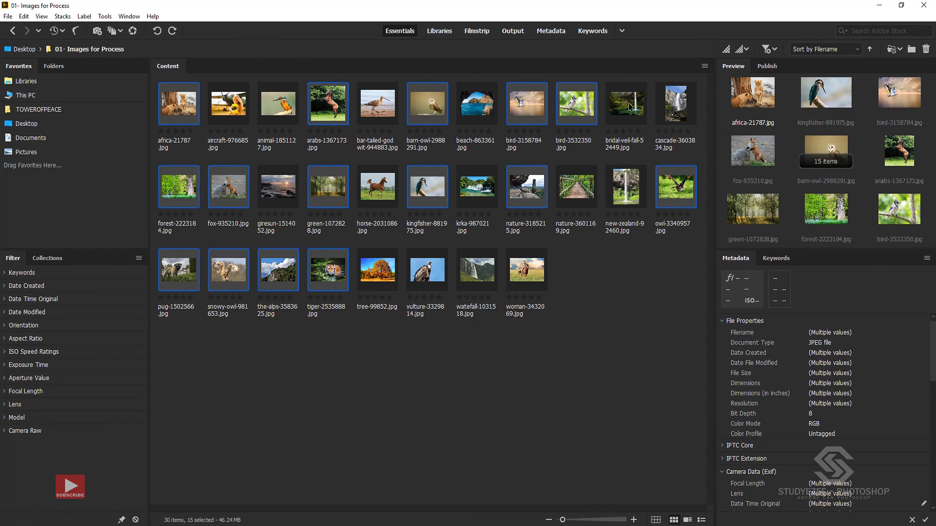
{"action": "left_click", "coordinate": [627, 109], "text": "ctrl"}
{"action": "left_click", "coordinate": [672, 109], "text": "ctrl"}
{"action": "left_click", "coordinate": [435, 281], "text": "ctrl"}
{"action": "left_click", "coordinate": [286, 200], "text": "ctrl"}
{"action": "left_click", "coordinate": [277, 112], "text": "ctrl"}
{"action": "left_click", "coordinate": [234, 110], "text": "ctrl"}
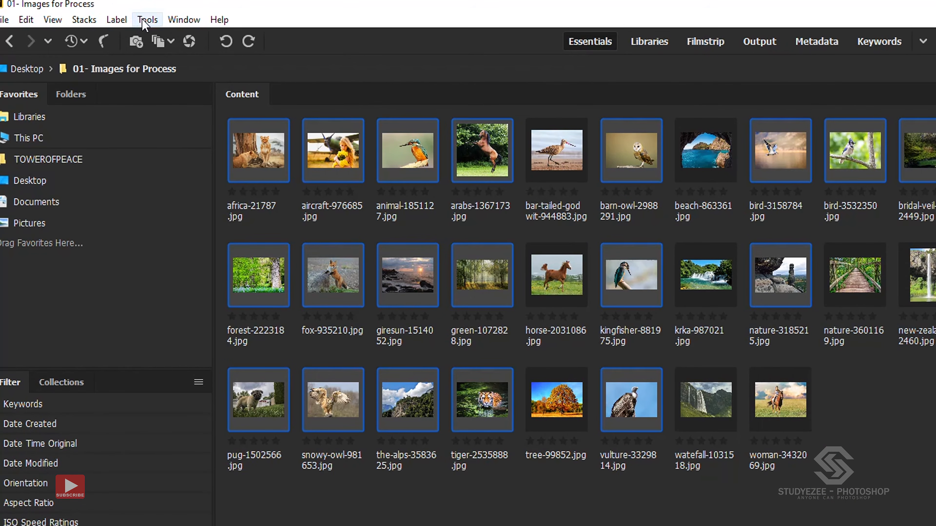
Send the selected photos to Photoshop's Image Processor and choose to save the results in the same location
{"action": "left_click", "coordinate": [144, 20]}
{"action": "mouse_move", "coordinate": [198, 154]}
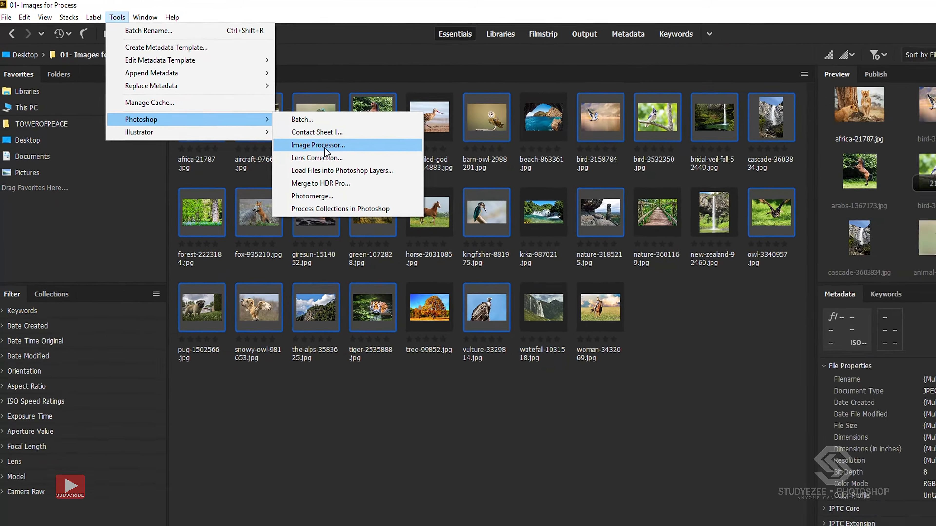
{"action": "left_click", "coordinate": [420, 189]}
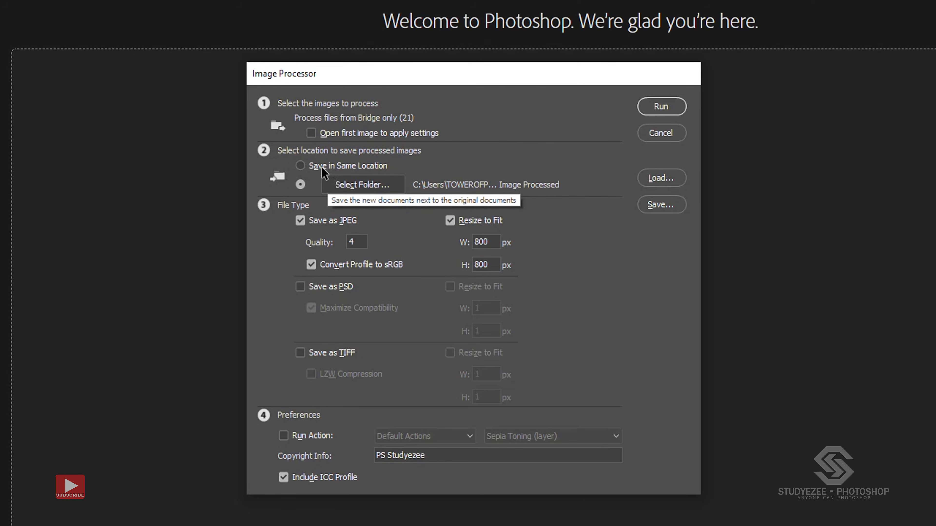
{"action": "left_click", "coordinate": [313, 165]}
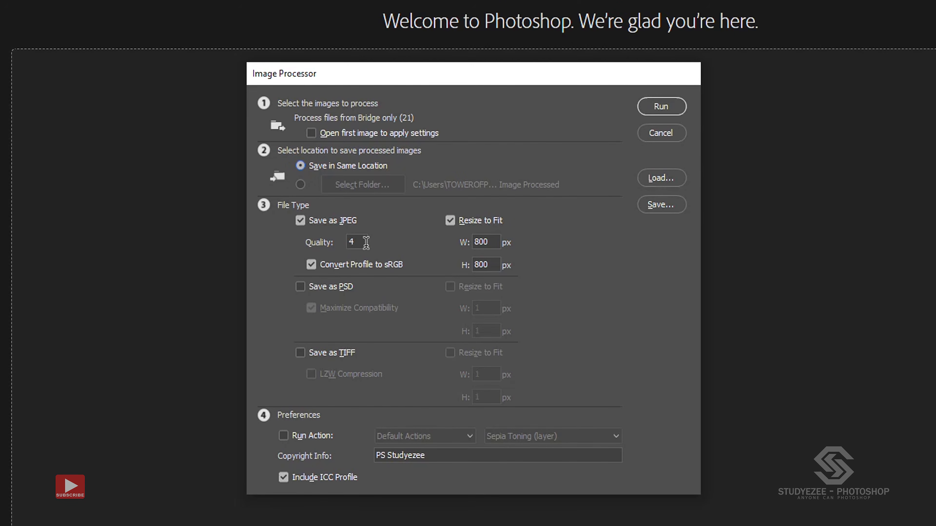
Set the JPEG quality to 5 and the resize-to-fit limits to 1000 px wide and 1000 px high
{"action": "left_click_drag", "start_coordinate": [365, 243], "coordinate": [346, 241]}
{"action": "type", "text": "5"}
{"action": "left_click_drag", "start_coordinate": [496, 244], "coordinate": [436, 252]}
{"action": "type", "text": "1000"}
{"action": "key", "text": "Tab"}
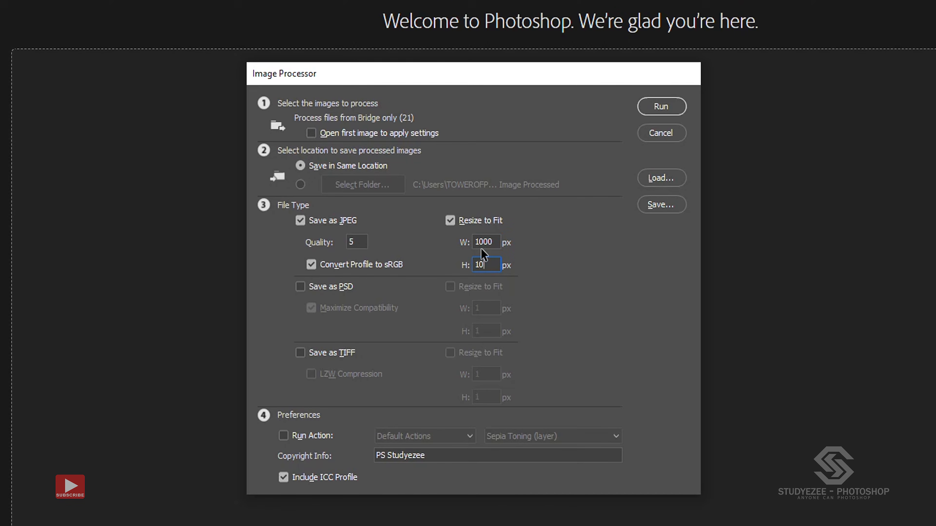
Enable running the Vintage Photo Effect action from Default Actions and run the image processing
{"action": "left_click", "coordinate": [302, 441]}
{"action": "left_click", "coordinate": [562, 387]}
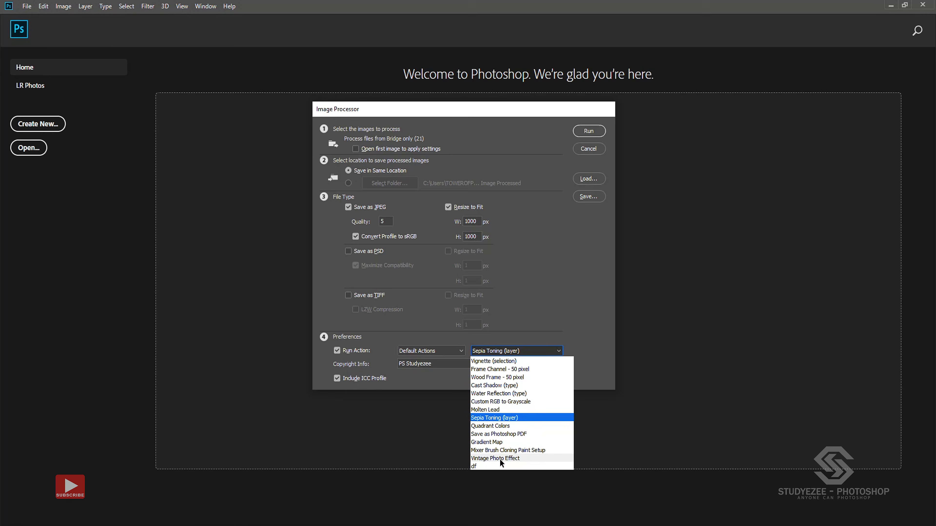
{"action": "left_click", "coordinate": [495, 458]}
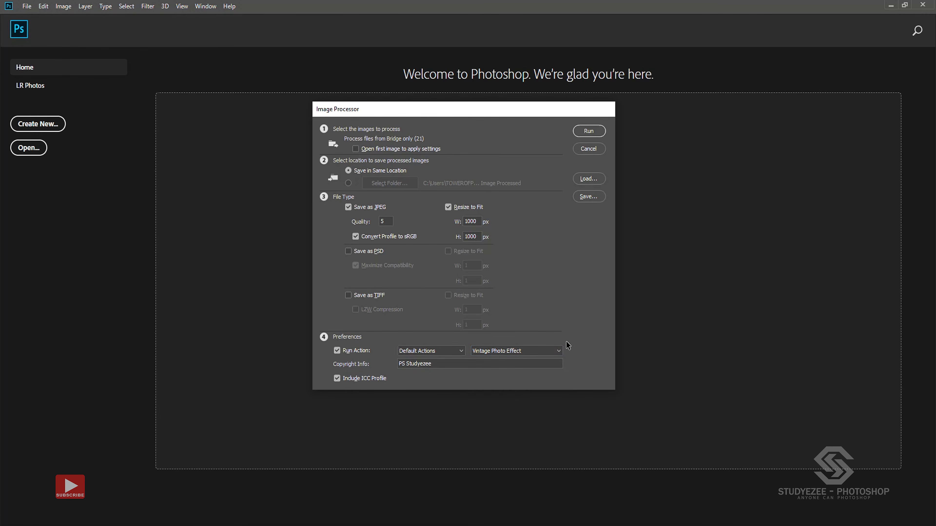
{"action": "left_click", "coordinate": [586, 132]}
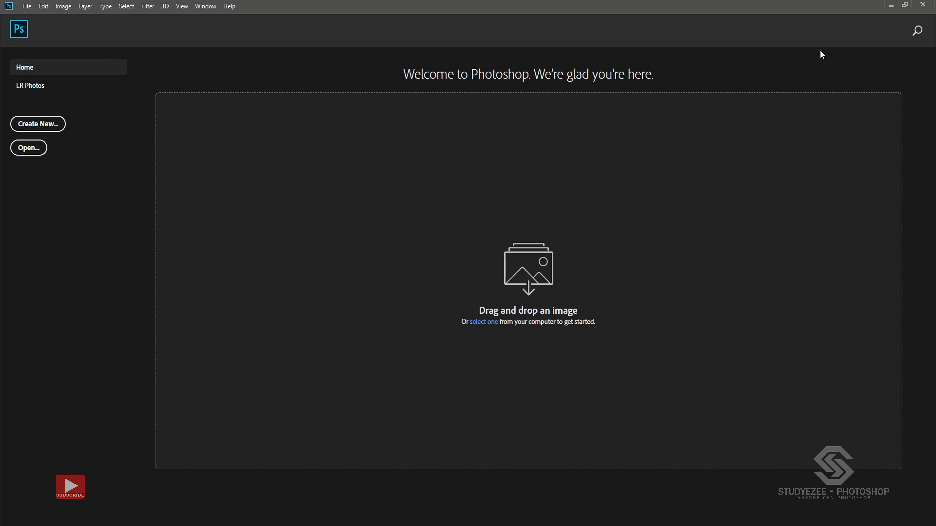
Minimize Photoshop and Bridge, and open the JPEG subfolder inside "01- Images for Process" on the desktop
{"action": "left_click", "coordinate": [890, 7]}
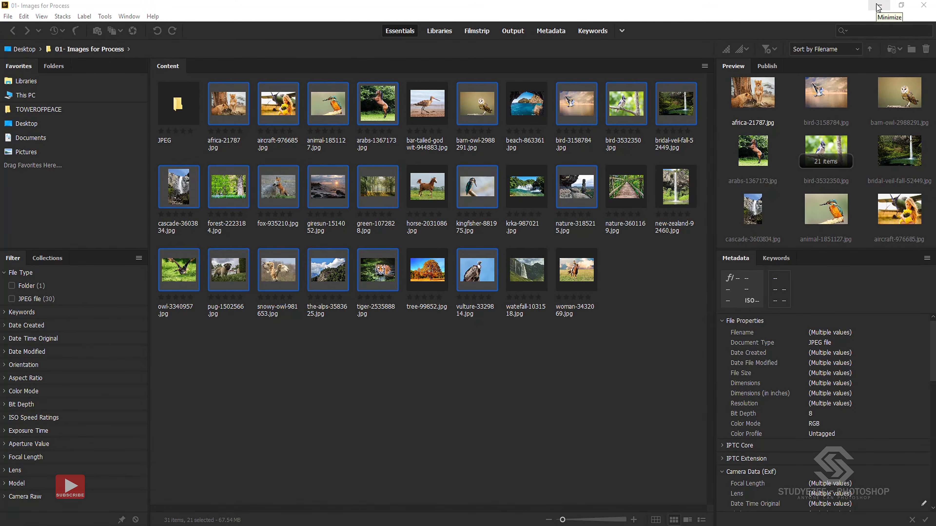
{"action": "left_click", "coordinate": [879, 5]}
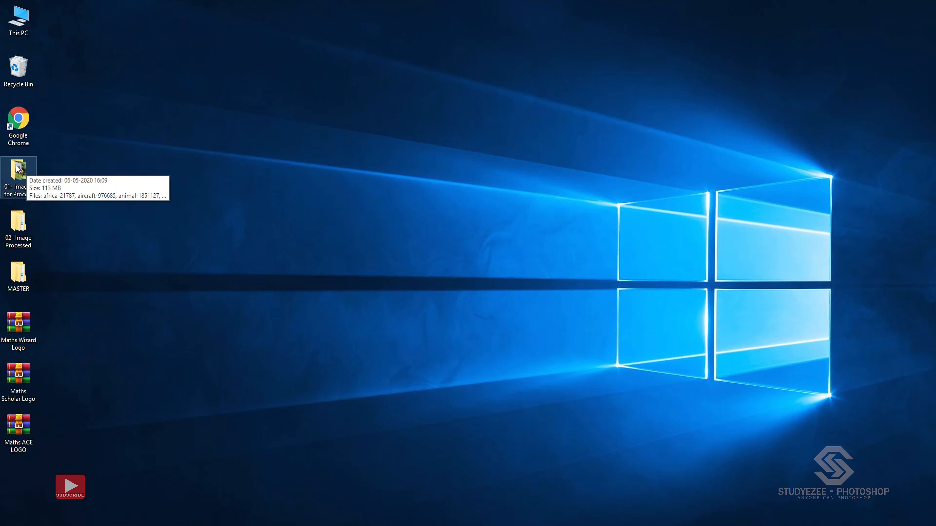
{"action": "double_click", "coordinate": [20, 171]}
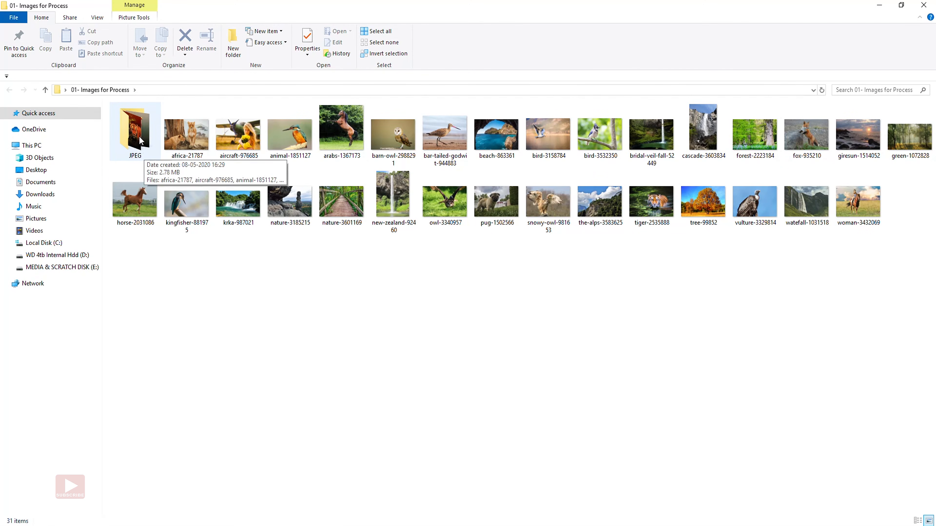
{"action": "double_click", "coordinate": [141, 140]}
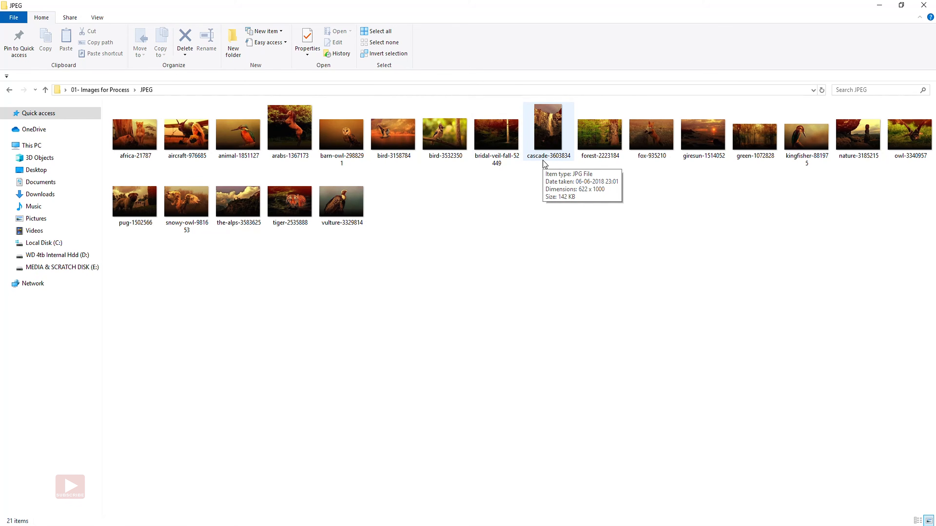
View the processed vintage photos one by one in Photos, from africa-21787 to barn-owl-2988291
{"action": "left_click", "coordinate": [151, 139]}
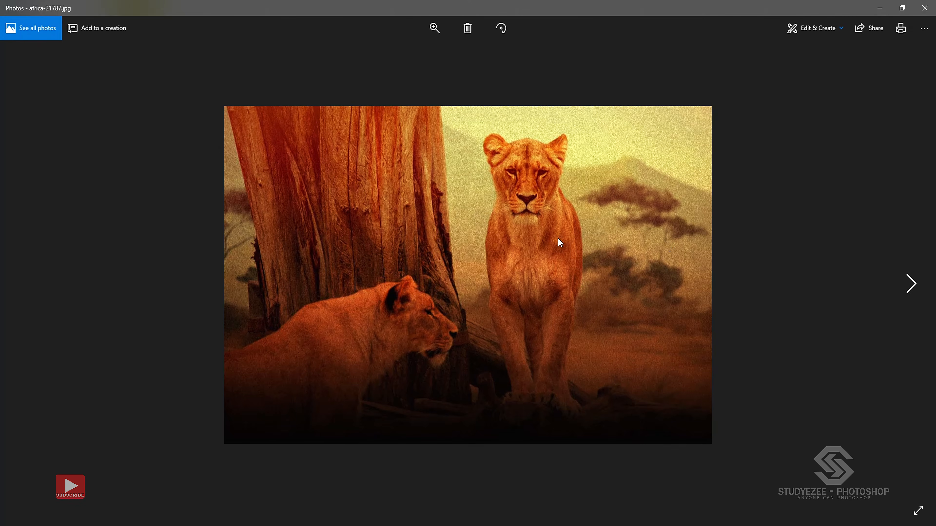
{"action": "left_click", "coordinate": [917, 288]}
{"action": "left_click", "coordinate": [917, 289]}
{"action": "left_click", "coordinate": [917, 288]}
{"action": "left_click", "coordinate": [918, 288]}
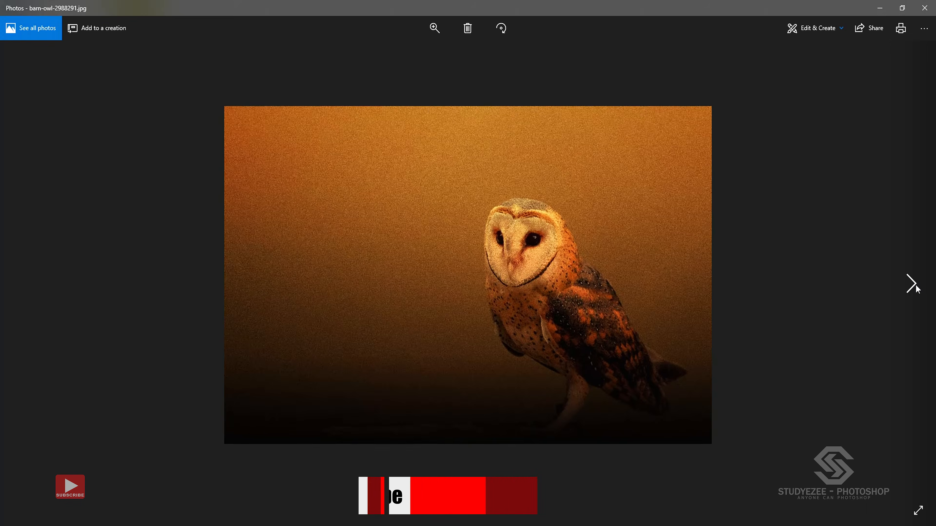